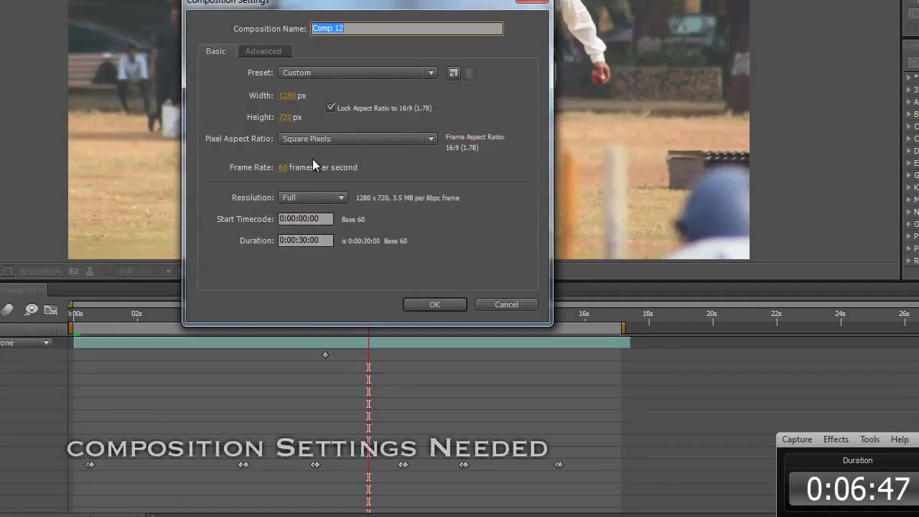
Confirm the new 30-second Comp 12 settings and carry MVI_0382.MOV over to After Effects.
{"action": "left_click", "coordinate": [311, 107]}
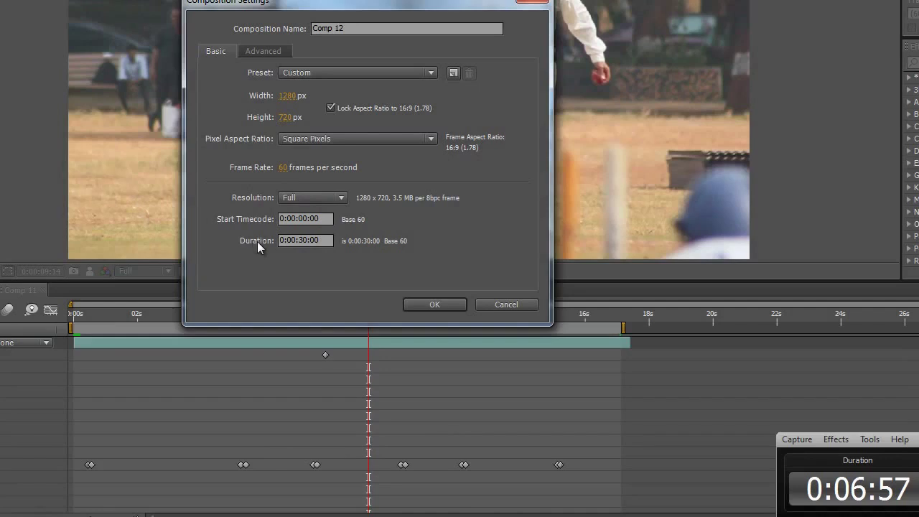
{"action": "left_click", "coordinate": [435, 305]}
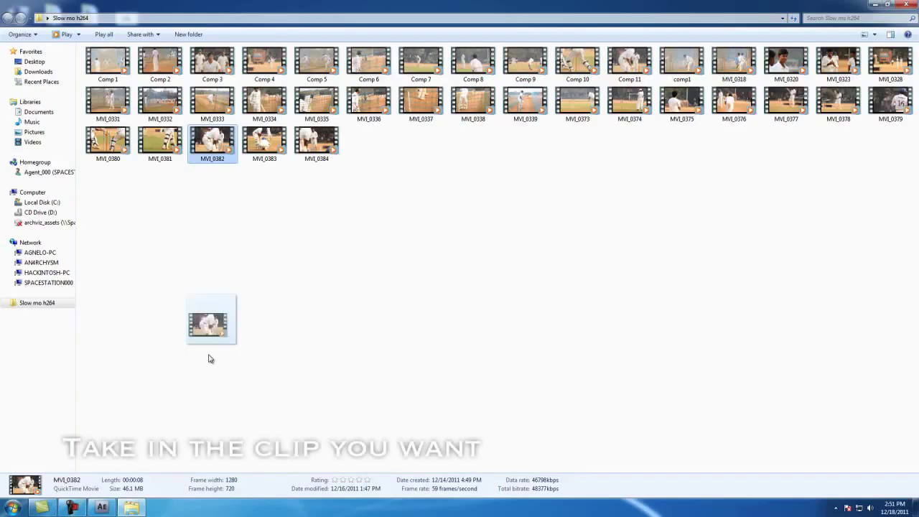
{"action": "mouse_move", "coordinate": [208, 359]}
{"action": "left_mouse_down"}
{"action": "mouse_move", "coordinate": [86, 507]}
{"action": "mouse_move", "coordinate": [124, 508]}
{"action": "mouse_move", "coordinate": [27, 76]}
{"action": "left_mouse_up"}
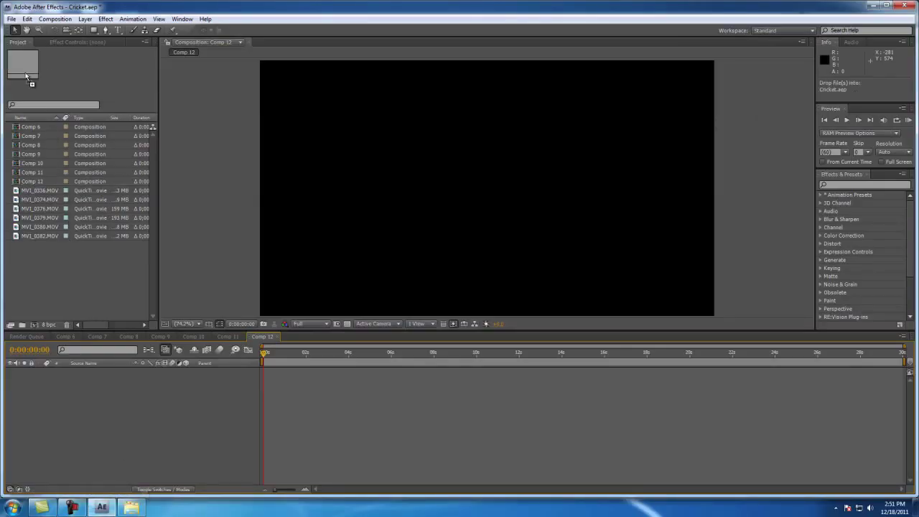
Place MVI_0382.MOV in Comp 12, trim its out-point to about 3 seconds, and preview it.
{"action": "left_click_drag", "start_coordinate": [40, 238], "coordinate": [324, 405]}
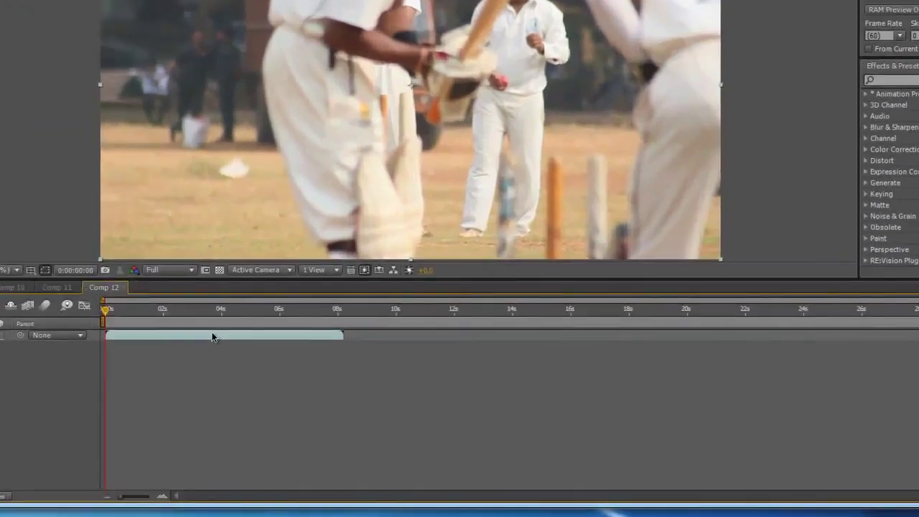
{"action": "left_click", "coordinate": [411, 353]}
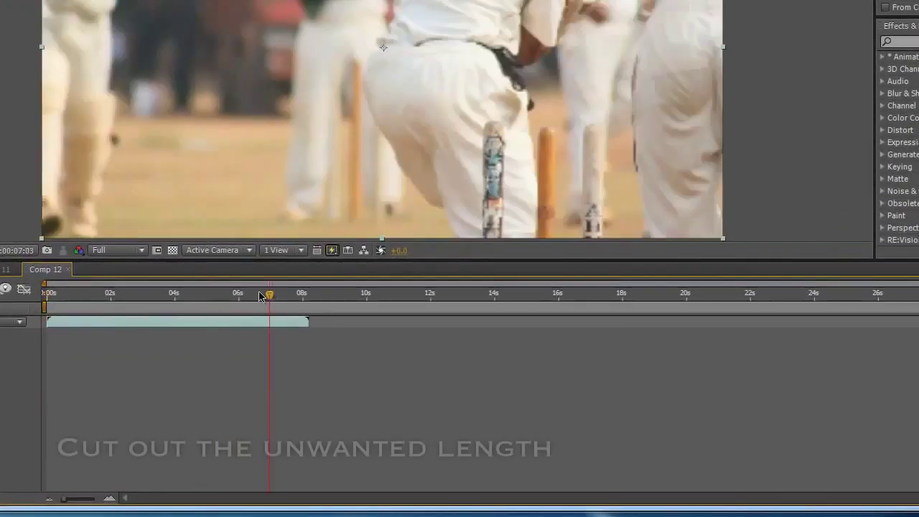
{"action": "left_click_drag", "start_coordinate": [260, 296], "coordinate": [214, 295]}
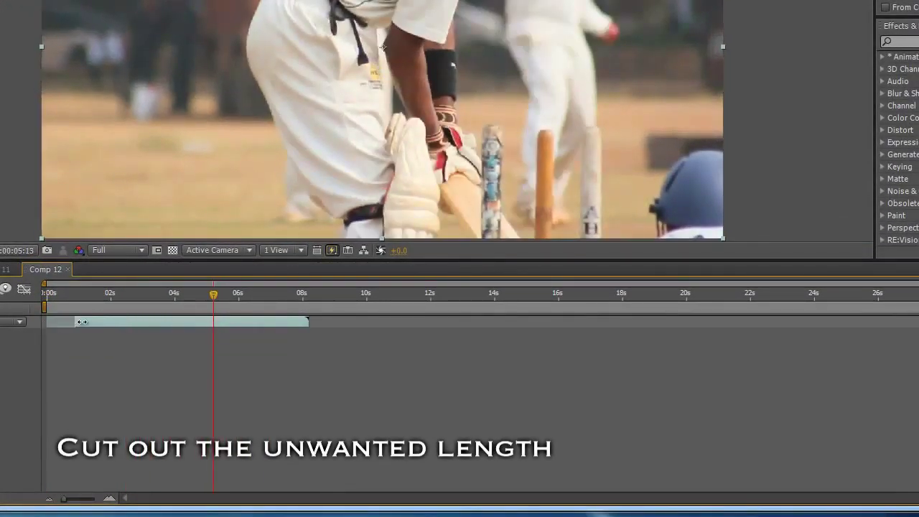
{"action": "left_click_drag", "start_coordinate": [81, 322], "coordinate": [141, 321]}
{"action": "key", "text": "space"}
{"action": "left_click_drag", "start_coordinate": [63, 498], "coordinate": [81, 499]}
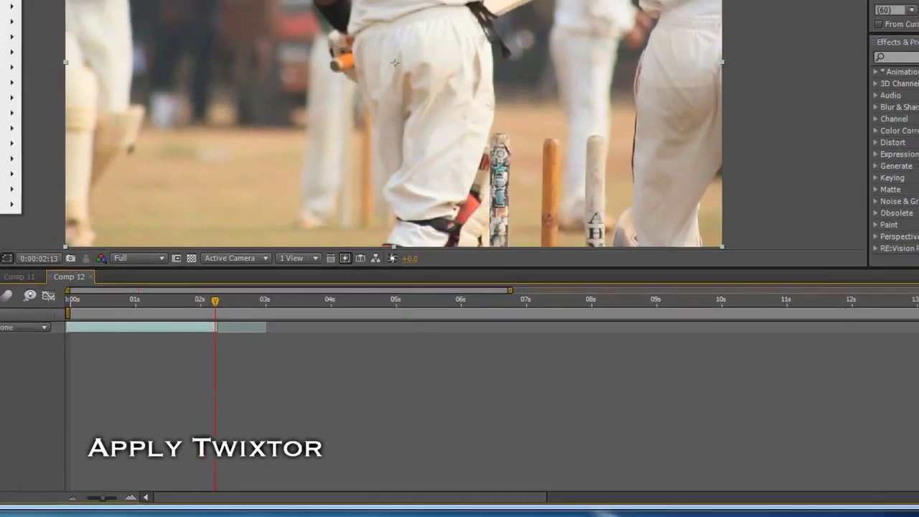
Apply Twixtor Pro 4.5 to the clip and enable time remapping.
{"action": "left_click", "coordinate": [106, 19]}
{"action": "left_click", "coordinate": [122, 35]}
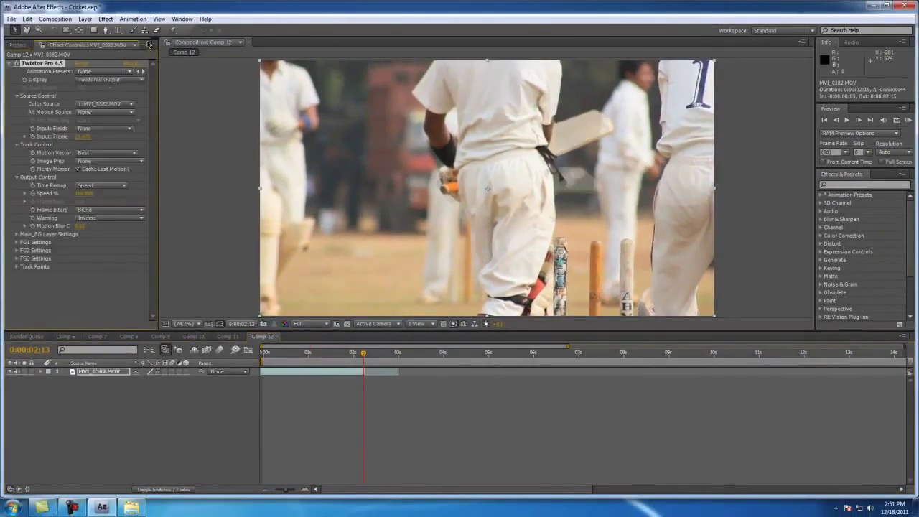
{"action": "left_click", "coordinate": [86, 20]}
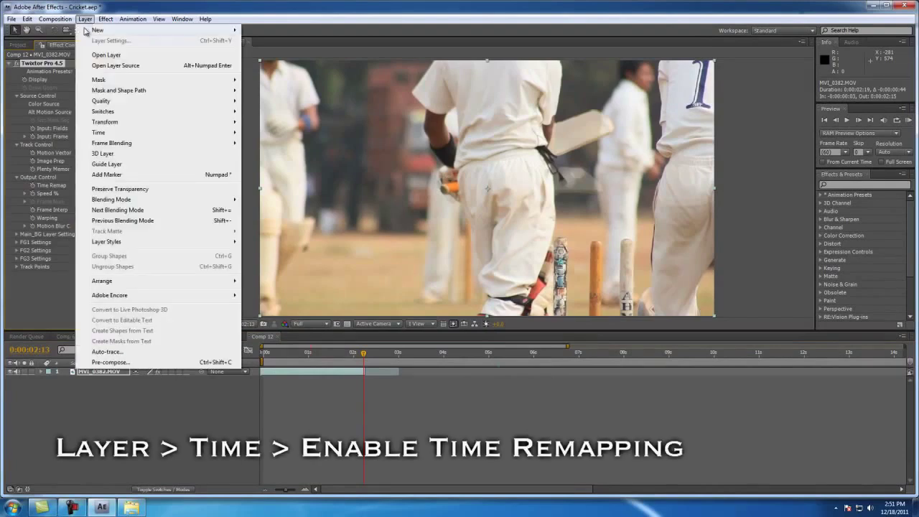
{"action": "mouse_move", "coordinate": [191, 135]}
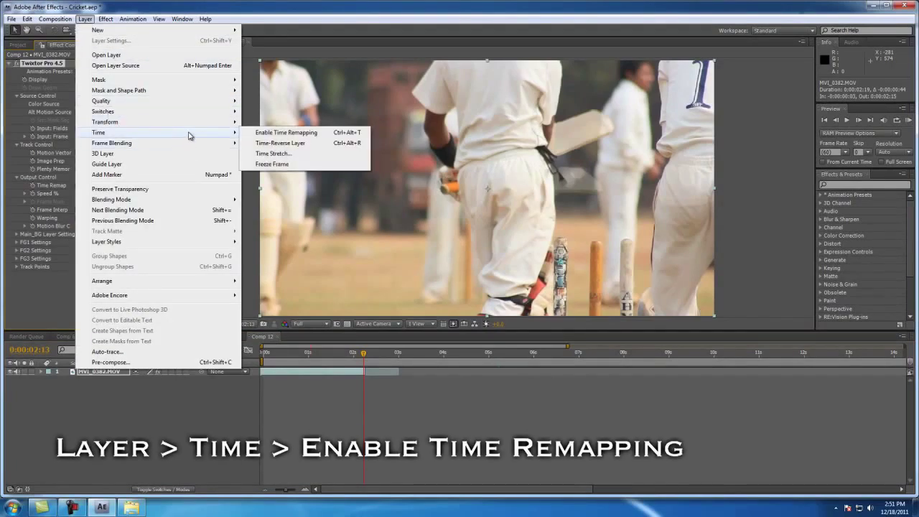
{"action": "left_click", "coordinate": [273, 137]}
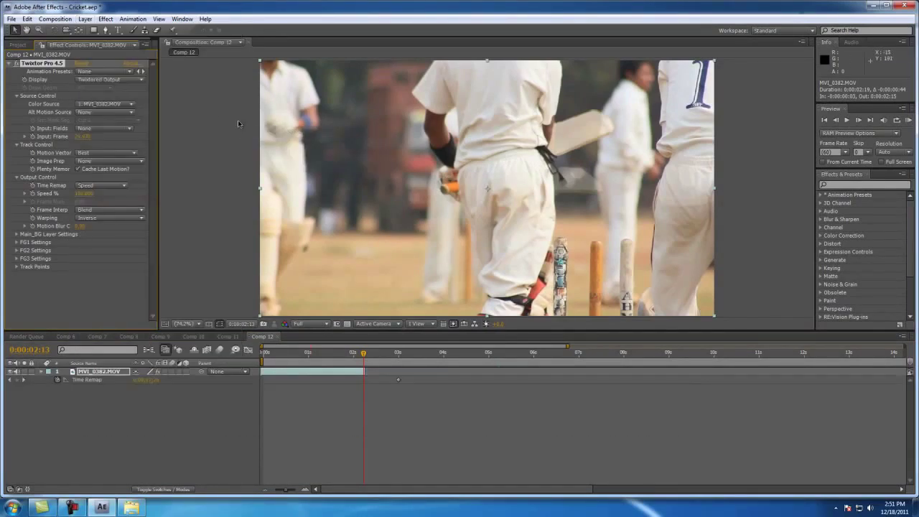
Set the layer's frame blending to Pixel Motion.
{"action": "left_click", "coordinate": [84, 19]}
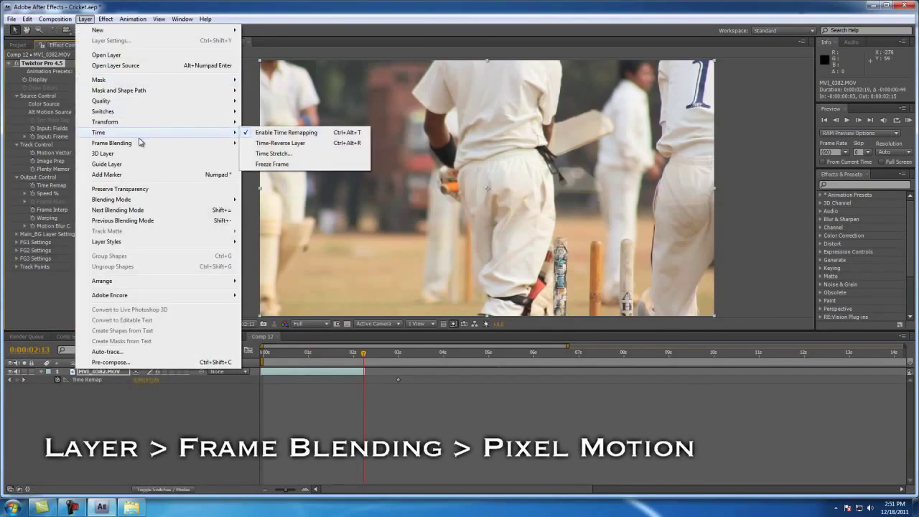
{"action": "mouse_move", "coordinate": [144, 143]}
{"action": "left_click", "coordinate": [259, 164]}
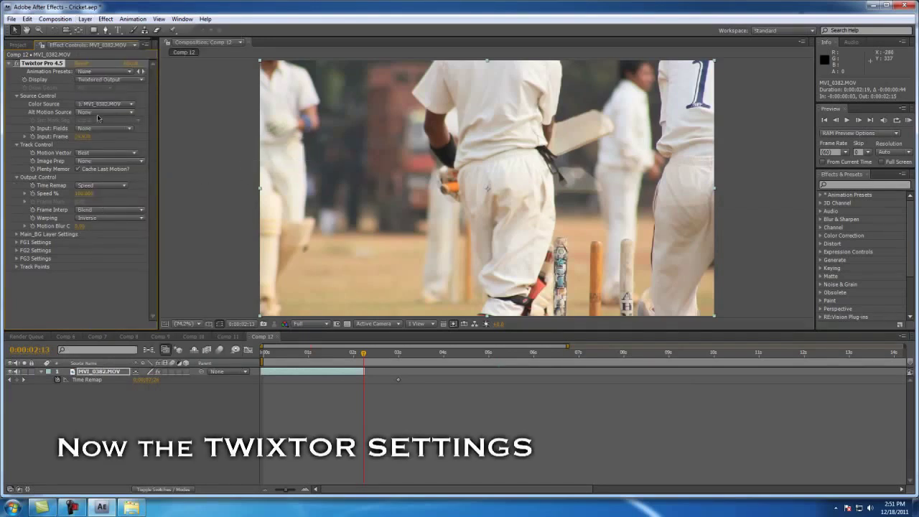
Set Twixtor to Input Frame 60, Contrast/Edge Enhance, Motion Weighted Blend and Inverse w/ Smart Blend warping.
{"action": "left_click", "coordinate": [85, 137]}
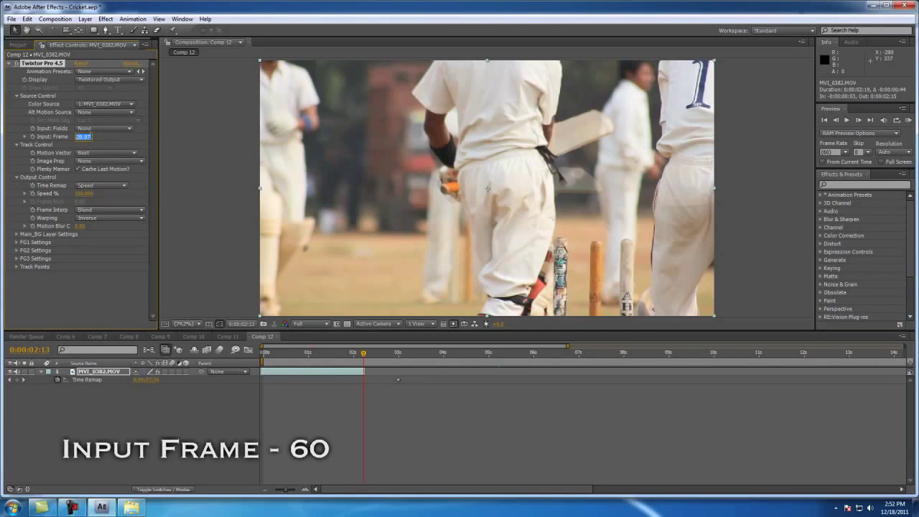
{"action": "type", "text": "60"}
{"action": "key", "text": "Return"}
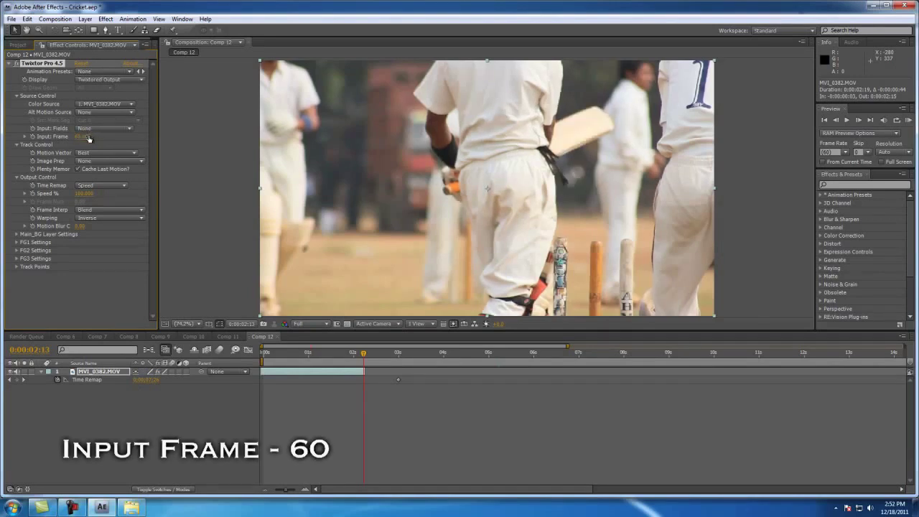
{"action": "left_click", "coordinate": [128, 160]}
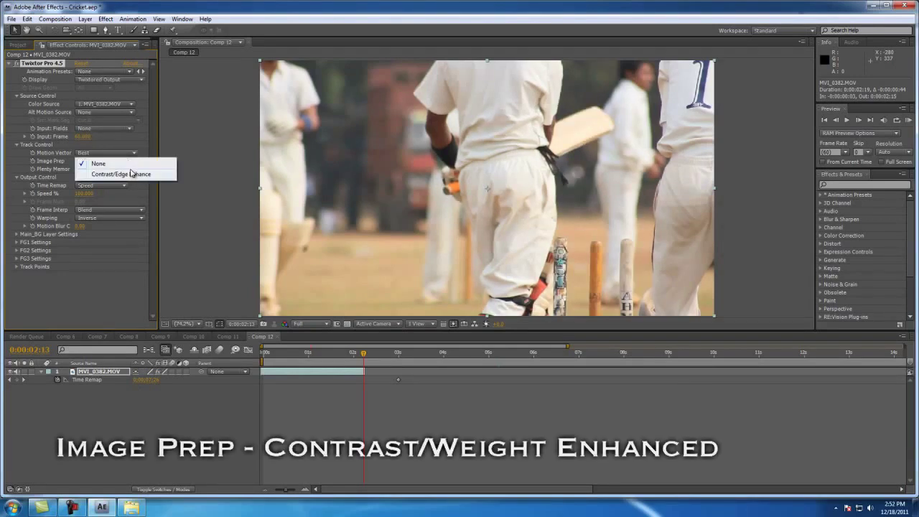
{"action": "left_click", "coordinate": [131, 176]}
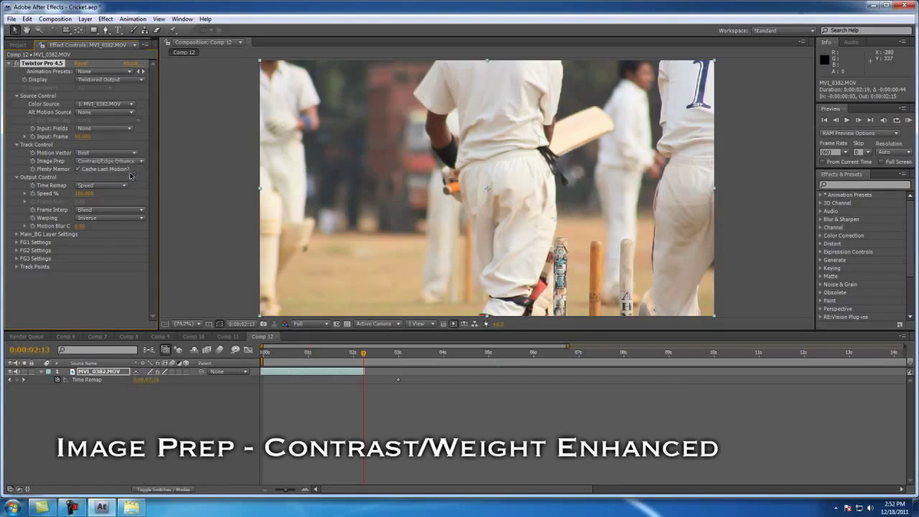
{"action": "left_click", "coordinate": [113, 210]}
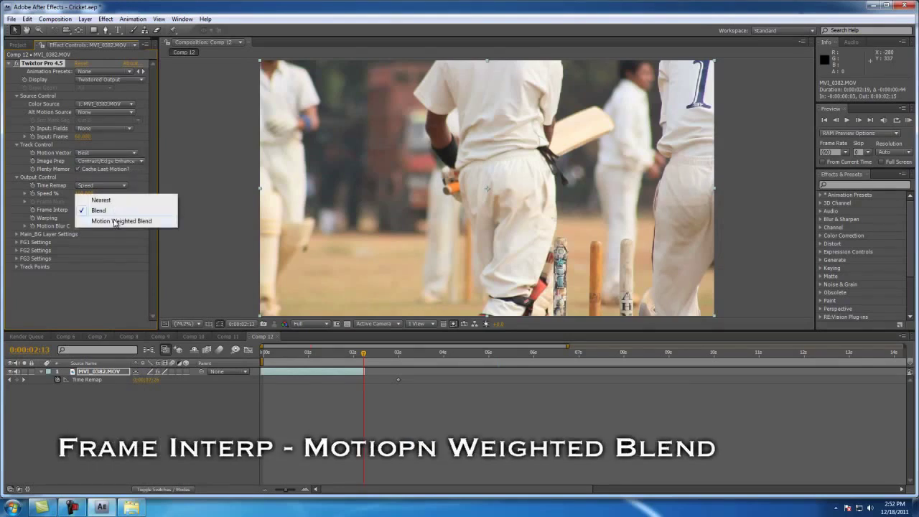
{"action": "left_click", "coordinate": [115, 221]}
{"action": "left_click", "coordinate": [119, 218]}
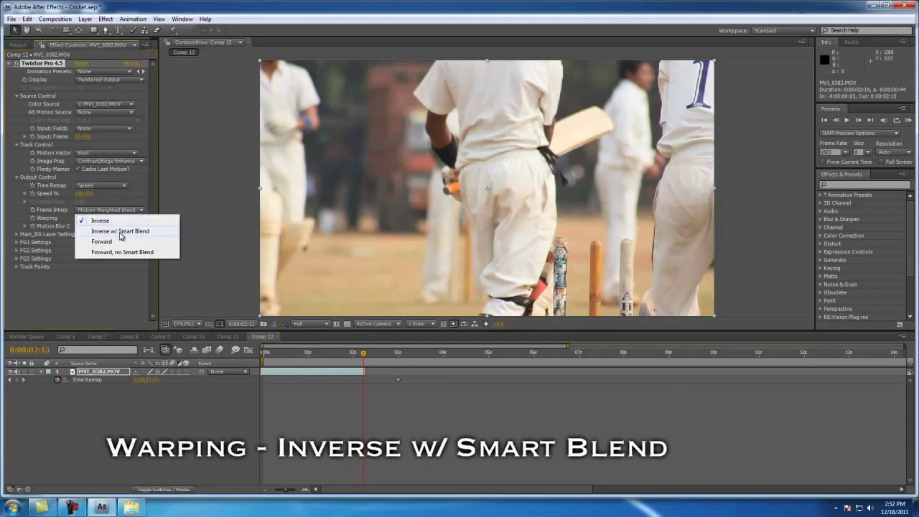
{"action": "left_click", "coordinate": [129, 234]}
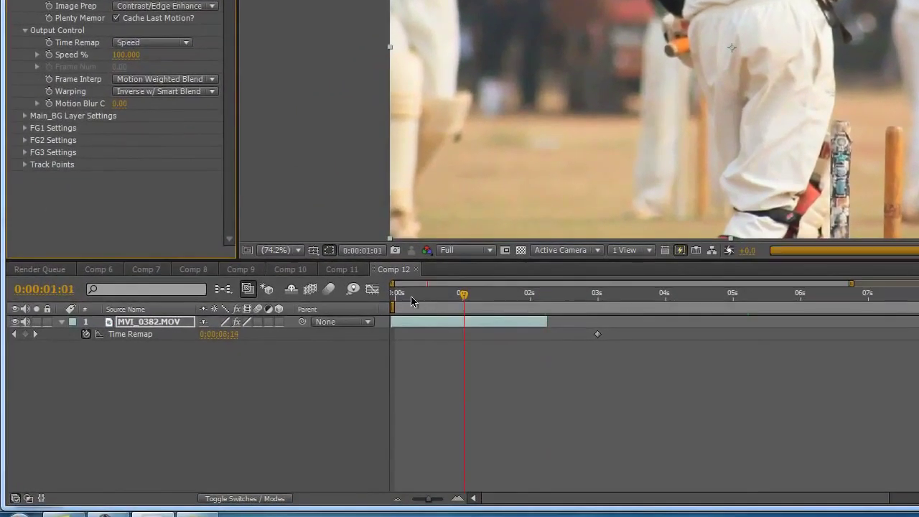
{"action": "left_click", "coordinate": [380, 300]}
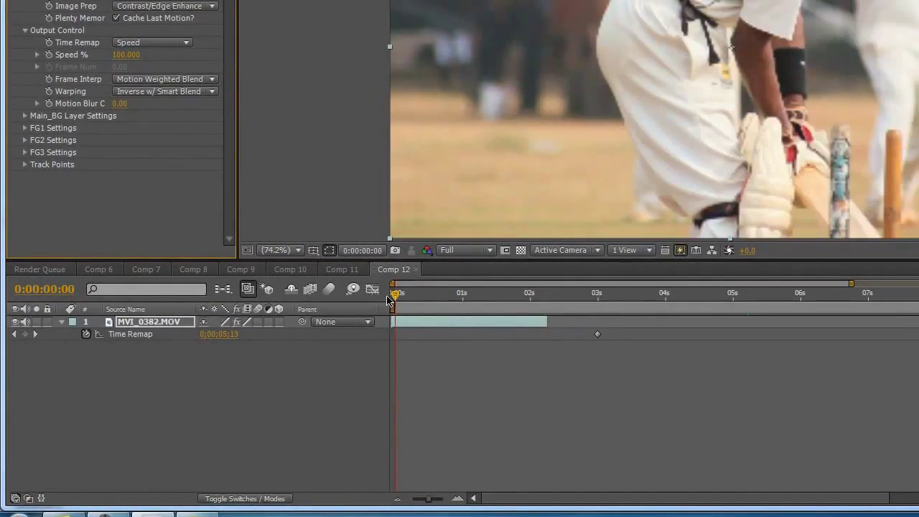
Expand Twixtor's Output Control and set a Speed % keyframe at 100.
{"action": "left_click", "coordinate": [62, 323]}
{"action": "left_click", "coordinate": [74, 346]}
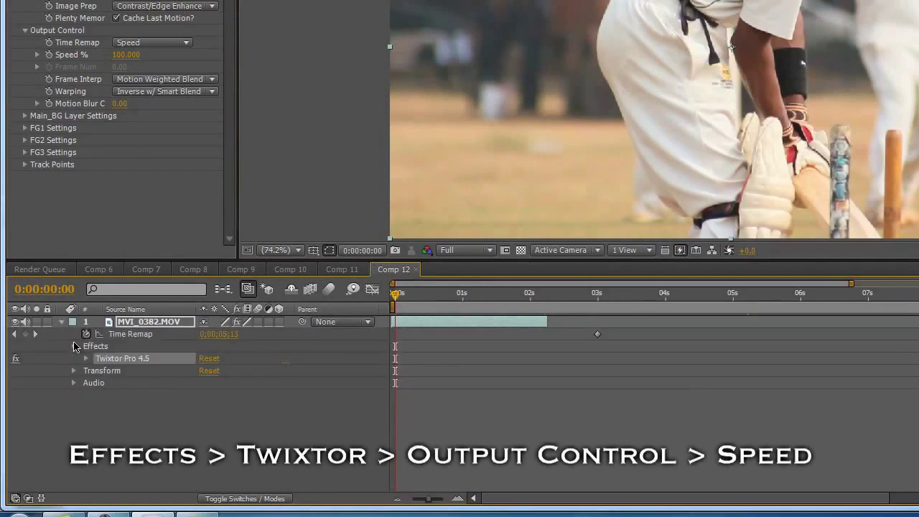
{"action": "left_click", "coordinate": [86, 359]}
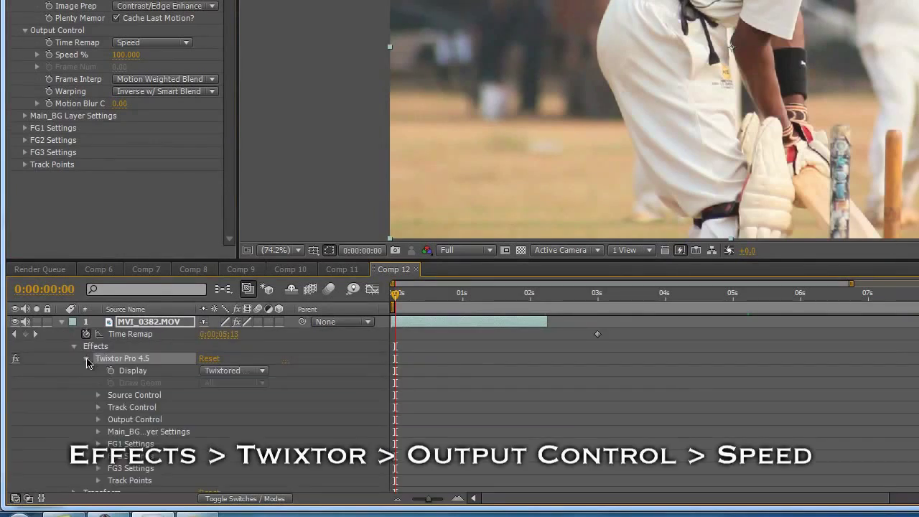
{"action": "left_click", "coordinate": [98, 419]}
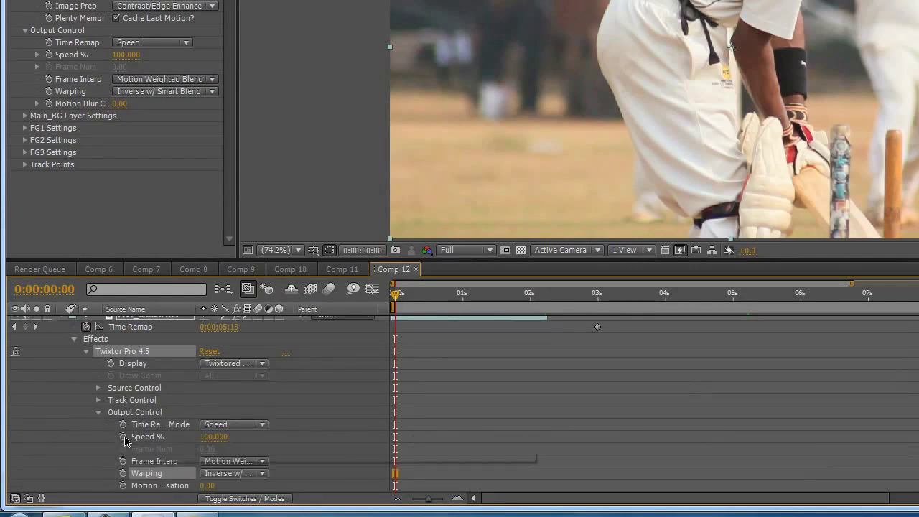
{"action": "left_click", "coordinate": [124, 436]}
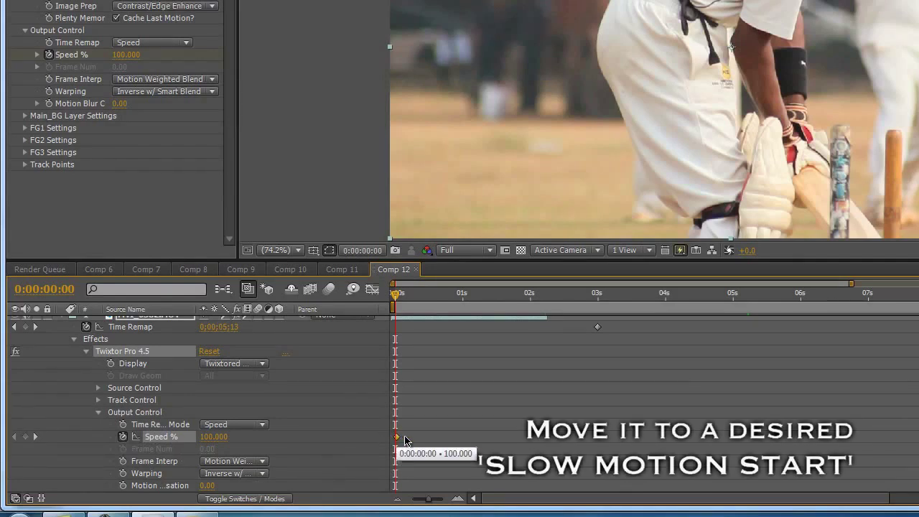
Move the Speed % keyframe to 0:00:00:30 and advance the current time two frames.
{"action": "left_click_drag", "start_coordinate": [404, 436], "coordinate": [415, 436]}
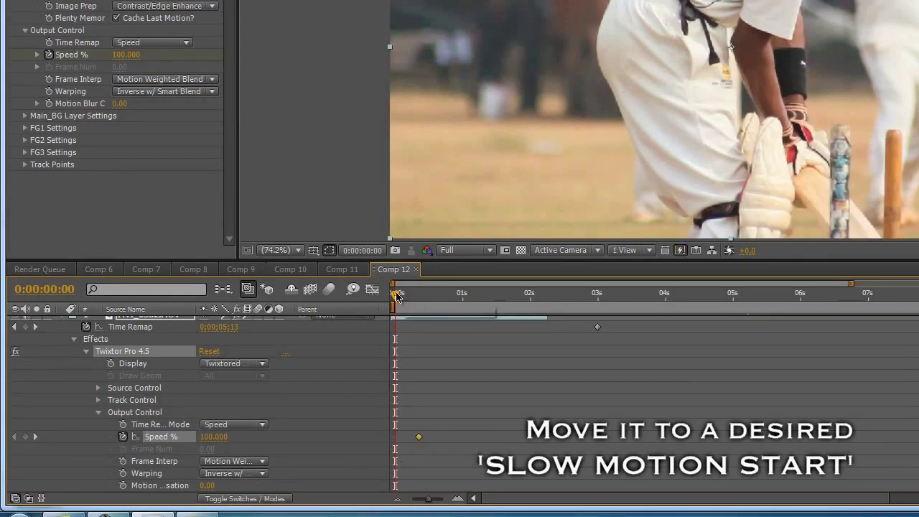
{"action": "left_click_drag", "start_coordinate": [396, 294], "coordinate": [429, 295]}
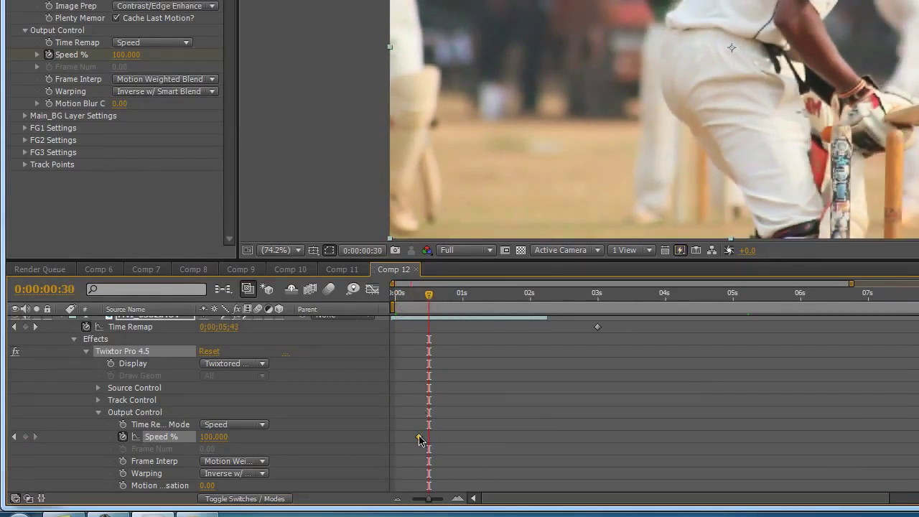
{"action": "left_click_drag", "start_coordinate": [421, 439], "coordinate": [425, 438]}
{"action": "left_click_drag", "start_coordinate": [428, 500], "coordinate": [434, 500]}
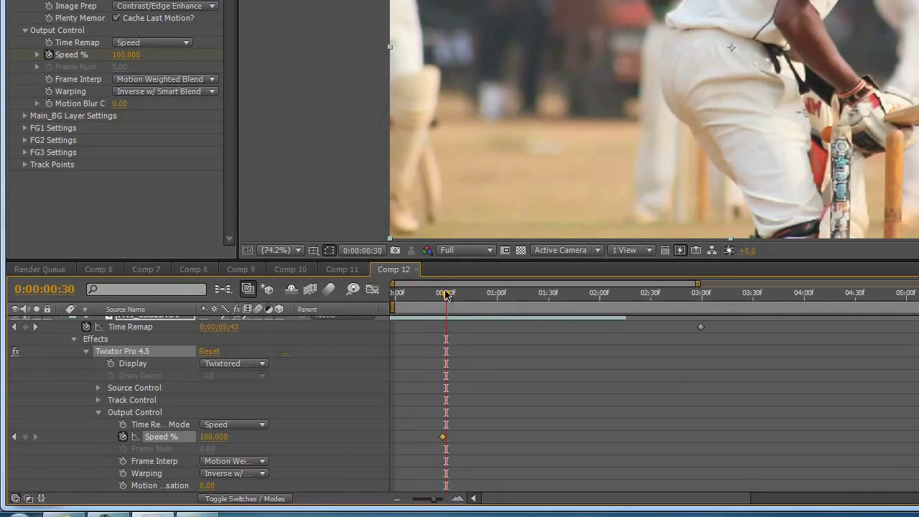
{"action": "left_click_drag", "start_coordinate": [446, 295], "coordinate": [449, 295]}
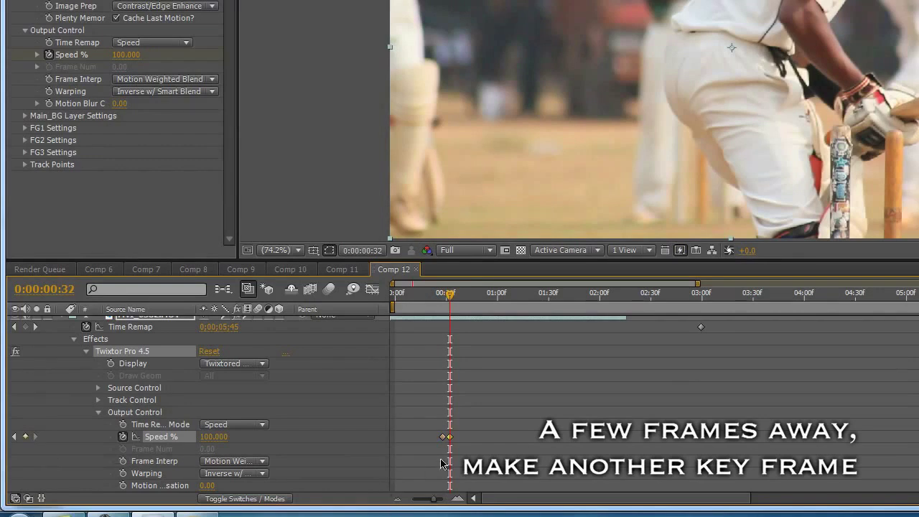
Set Speed % to 1 at the second keyframe, paste both keyframes at 0:00:02:46, and bring over MVI_0339.MOV.
{"action": "double_click", "coordinate": [449, 437]}
{"action": "type", "text": "1"}
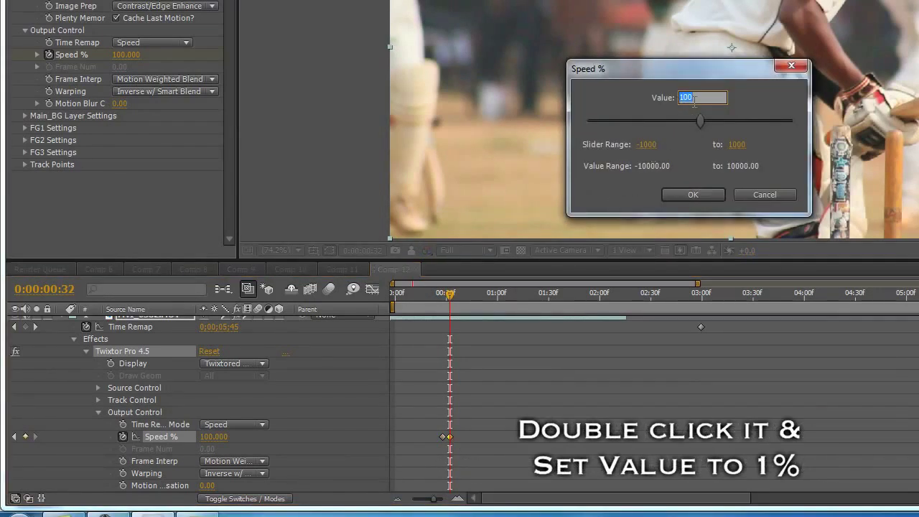
{"action": "left_click", "coordinate": [693, 195]}
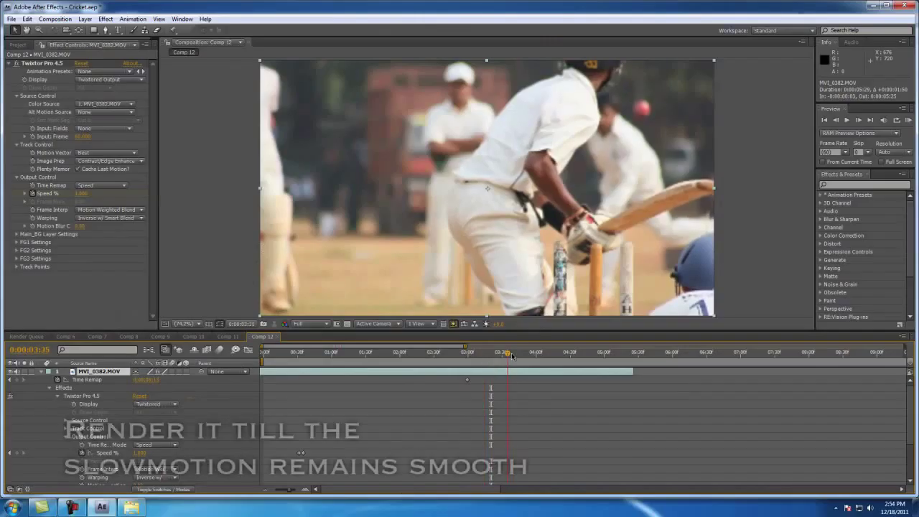
{"action": "mouse_move", "coordinate": [438, 305]}
{"action": "left_mouse_down"}
{"action": "mouse_move", "coordinate": [523, 359]}
{"action": "mouse_move", "coordinate": [460, 359]}
{"action": "left_mouse_up"}
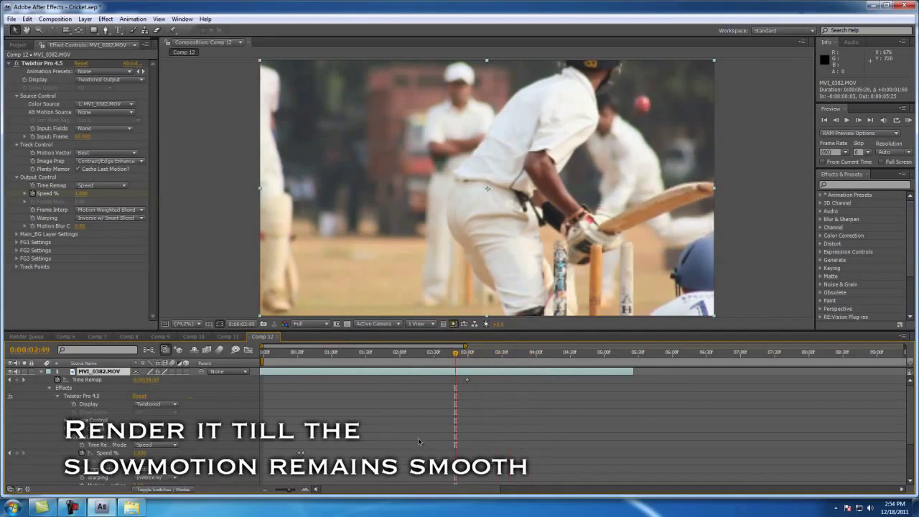
{"action": "left_click_drag", "start_coordinate": [292, 439], "coordinate": [311, 463]}
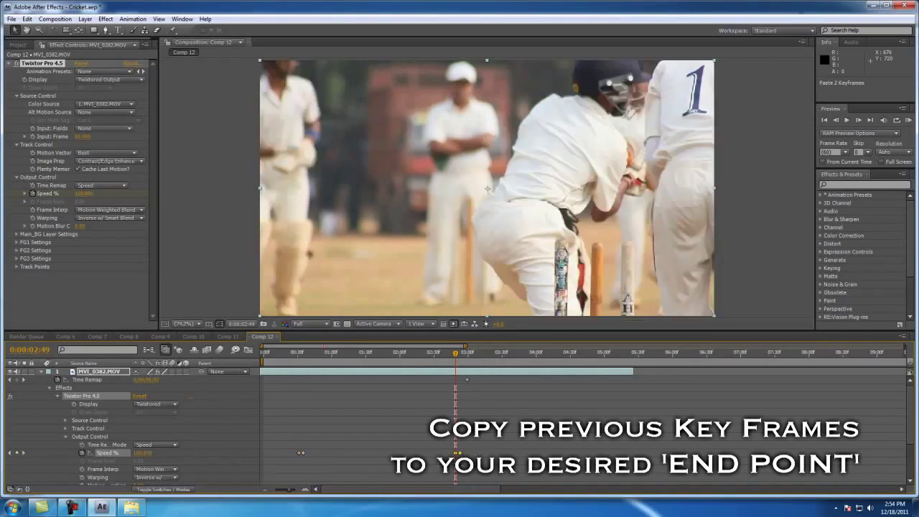
{"action": "left_click_drag", "start_coordinate": [458, 454], "coordinate": [451, 457]}
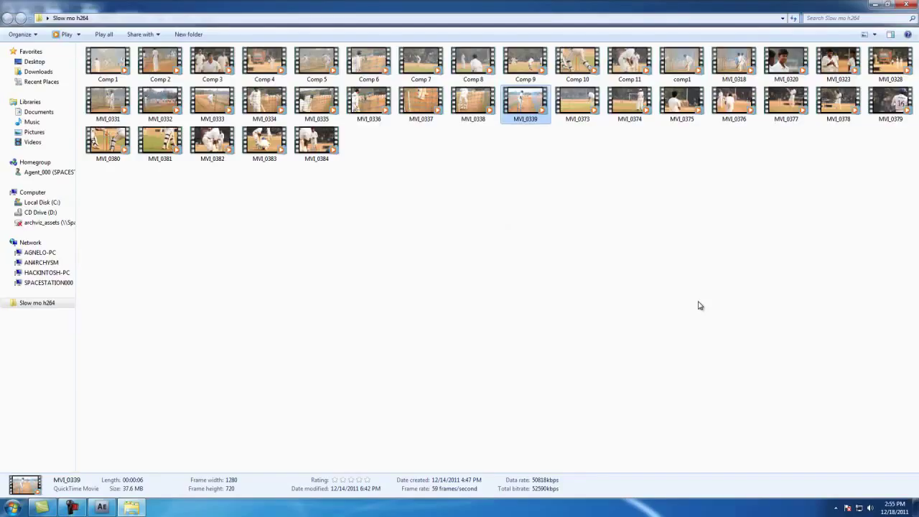
{"action": "mouse_move", "coordinate": [520, 129]}
{"action": "left_mouse_down"}
{"action": "mouse_move", "coordinate": [102, 512]}
{"action": "mouse_move", "coordinate": [73, 216]}
{"action": "left_mouse_up"}
Add MVI_0339.MOV to Comp 13 and apply Twixtor Pro 4.5 to it.
{"action": "left_click_drag", "start_coordinate": [32, 62], "coordinate": [69, 227]}
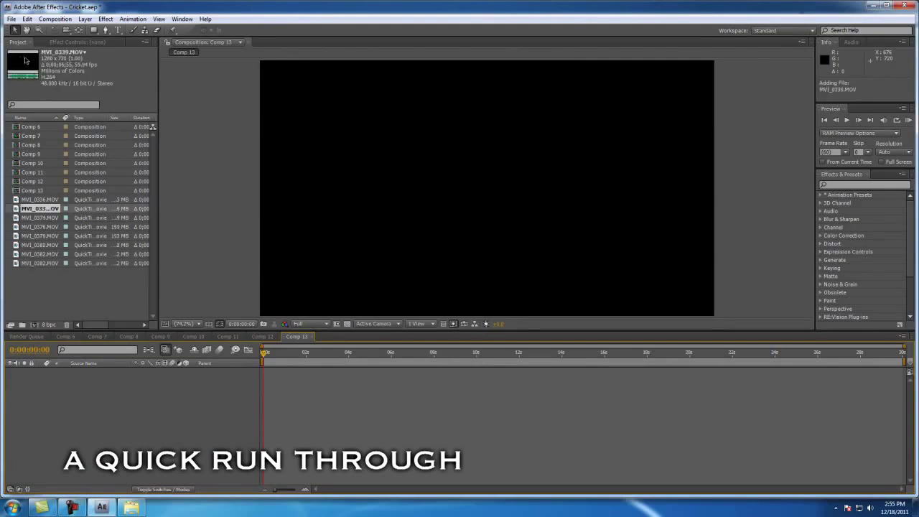
{"action": "left_click_drag", "start_coordinate": [173, 404], "coordinate": [172, 403]}
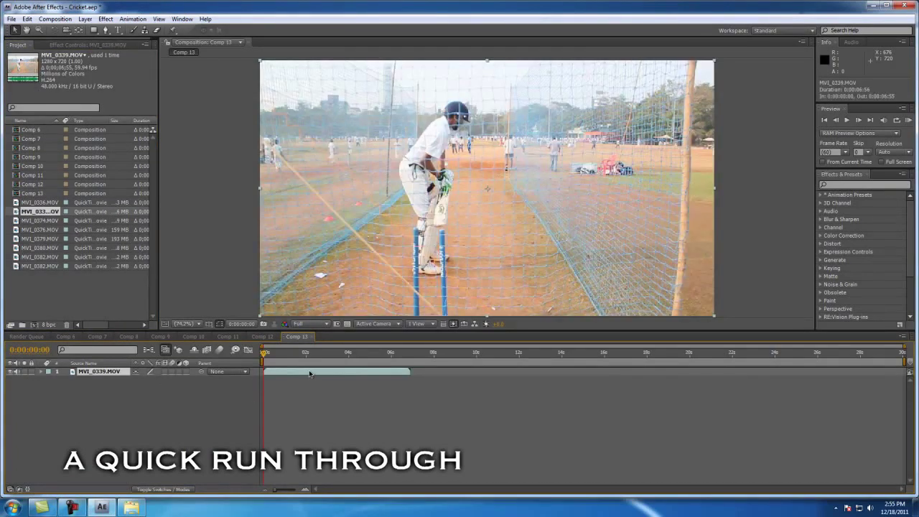
{"action": "left_click", "coordinate": [105, 19]}
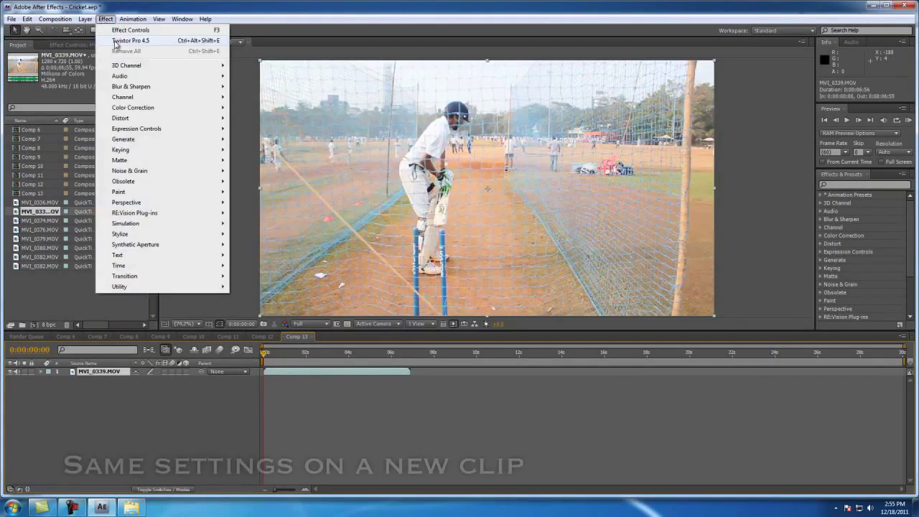
{"action": "left_click", "coordinate": [115, 40]}
Enable time remapping and Pixel Motion frame blending on the MVI_0339 layer.
{"action": "left_click", "coordinate": [86, 23]}
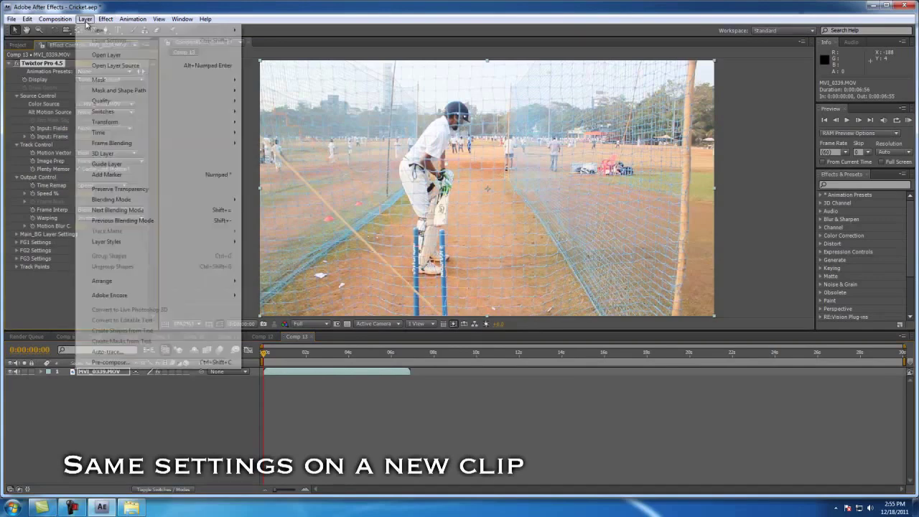
{"action": "mouse_move", "coordinate": [133, 136]}
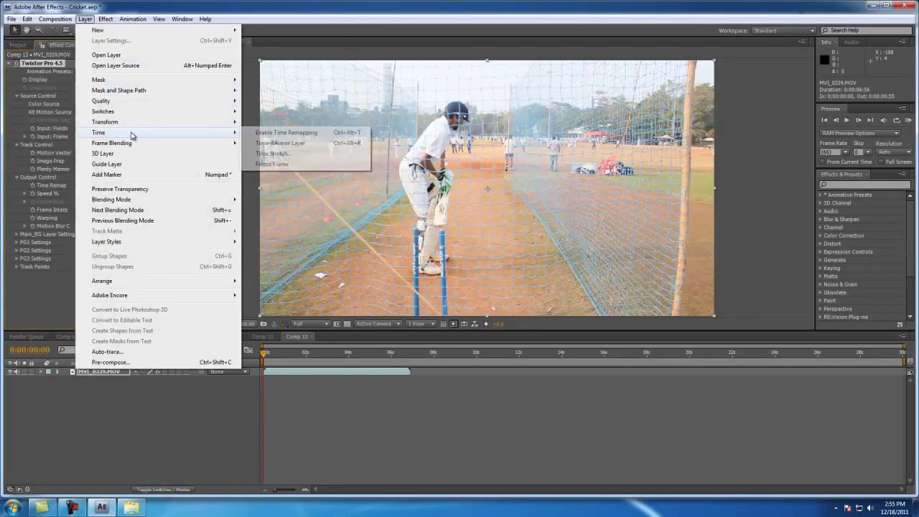
{"action": "left_click", "coordinate": [272, 133]}
{"action": "left_click", "coordinate": [85, 20]}
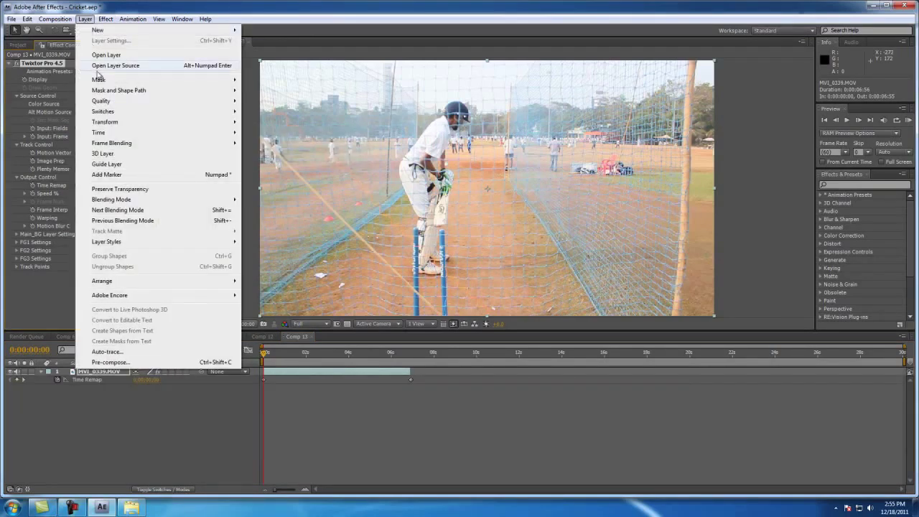
{"action": "mouse_move", "coordinate": [124, 146]}
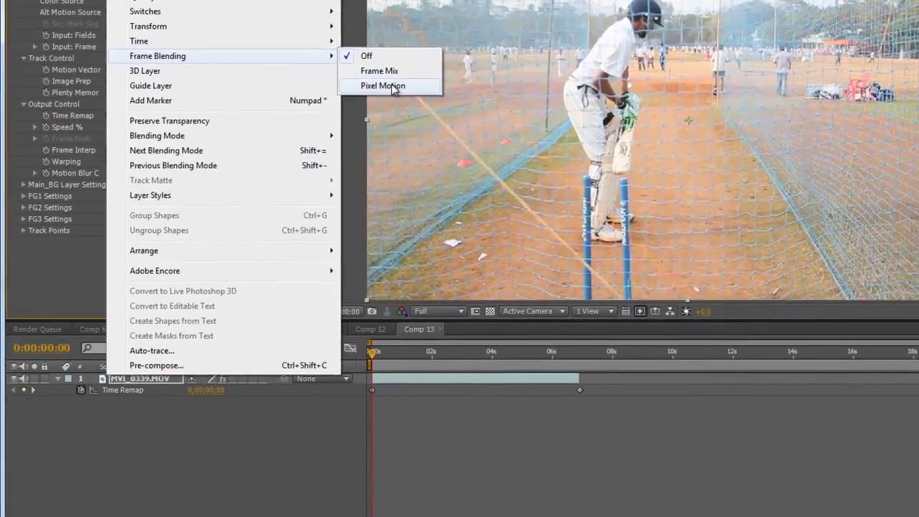
{"action": "left_click", "coordinate": [352, 111]}
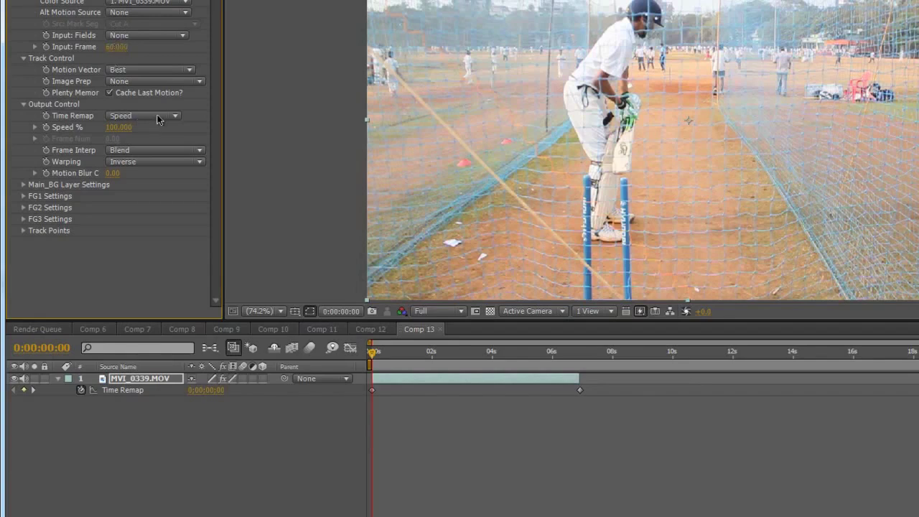
Set Twixtor to Contrast/Edge Enhance, Motion Weighted Blend and Inverse w/ Smart Blend warping.
{"action": "left_click", "coordinate": [166, 85]}
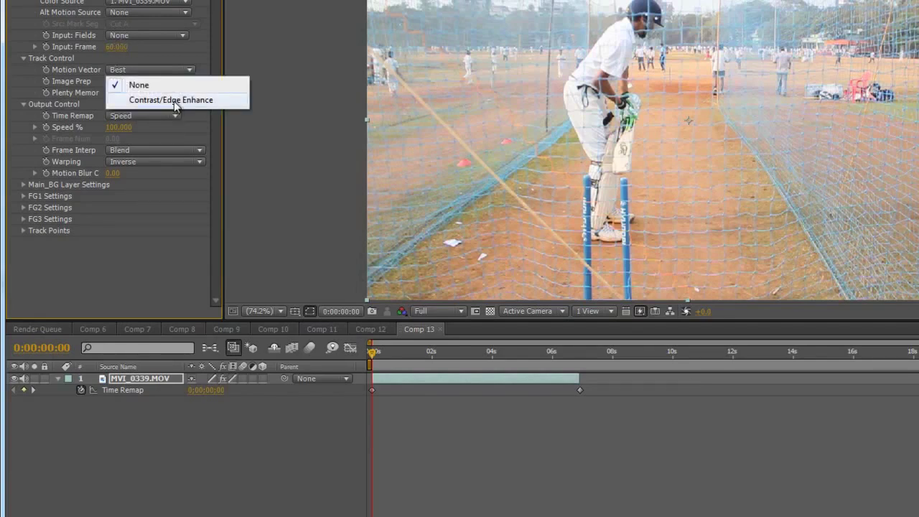
{"action": "left_click", "coordinate": [172, 100]}
{"action": "left_click", "coordinate": [169, 151]}
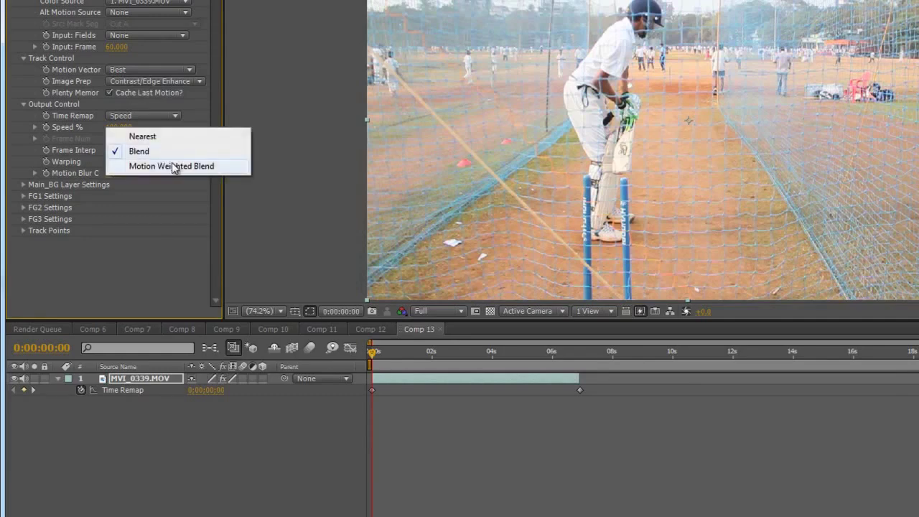
{"action": "left_click", "coordinate": [175, 164]}
{"action": "left_click", "coordinate": [166, 162]}
{"action": "left_click", "coordinate": [167, 180]}
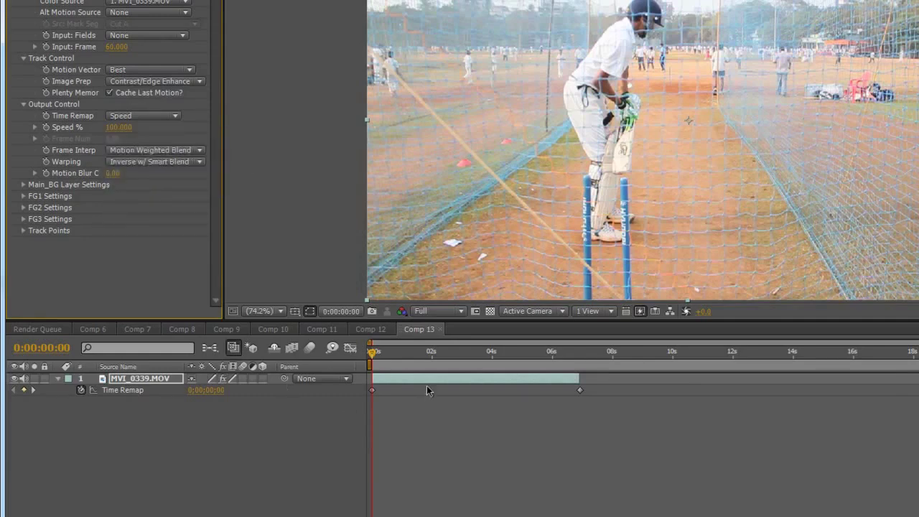